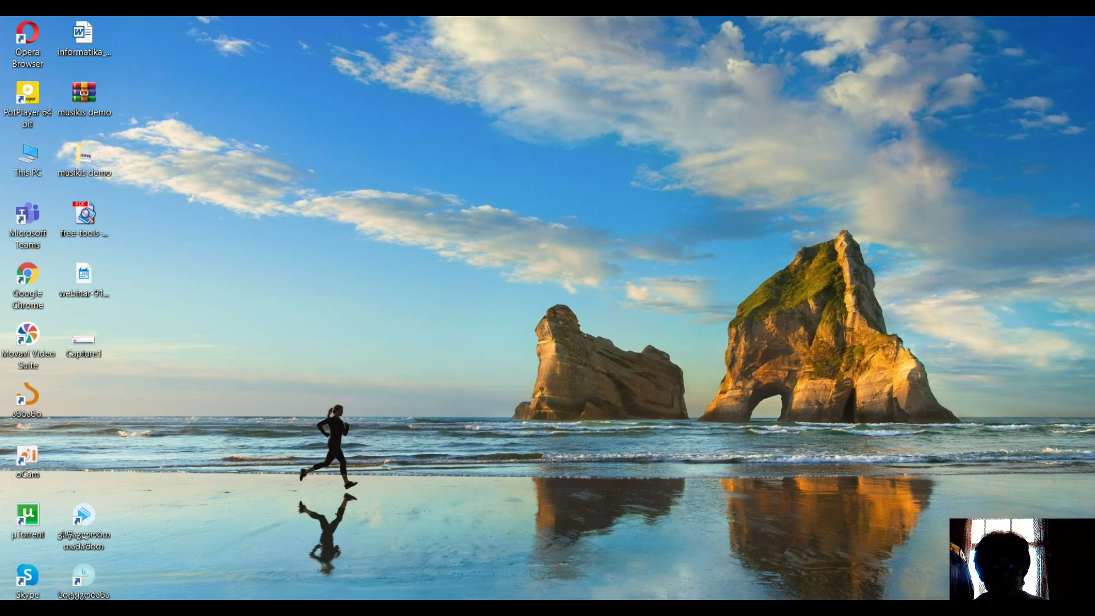
- Switch to Chrome, search the Educator Center resources for songsmith, and open the resource about bringing musical creativity into the classroom
{"action": "key", "text": "alt+Tab"}
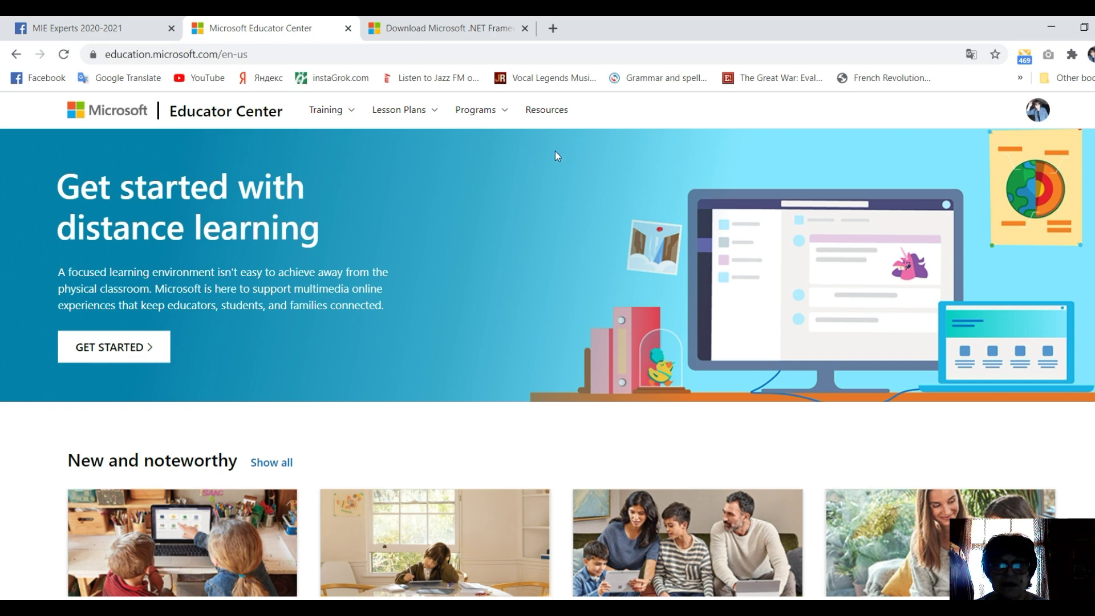
{"action": "left_click", "coordinate": [551, 115]}
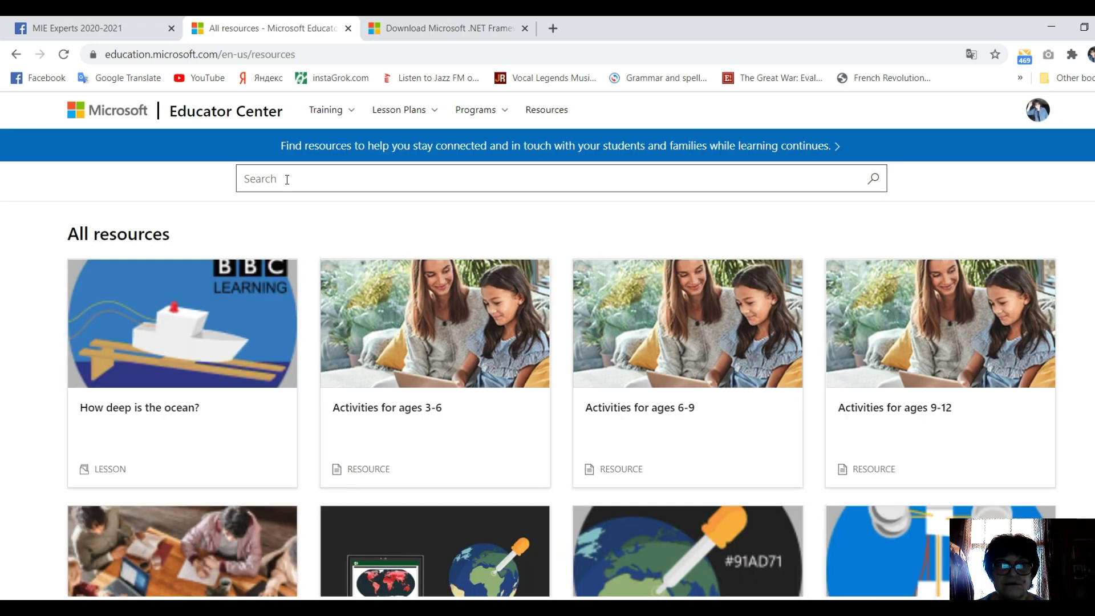
{"action": "left_click", "coordinate": [287, 179]}
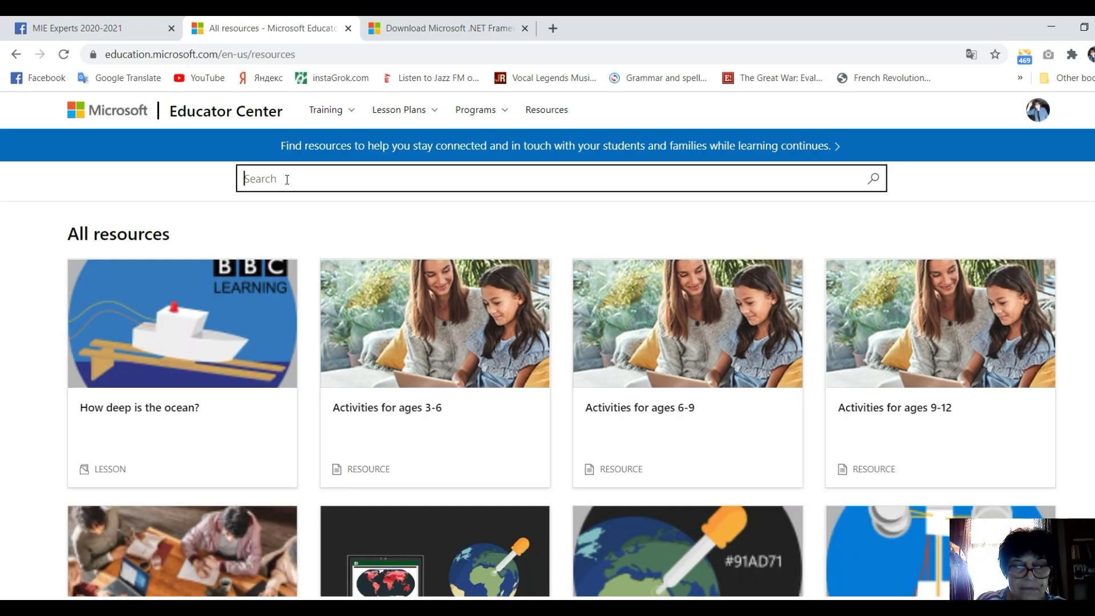
{"action": "type", "text": "s"}
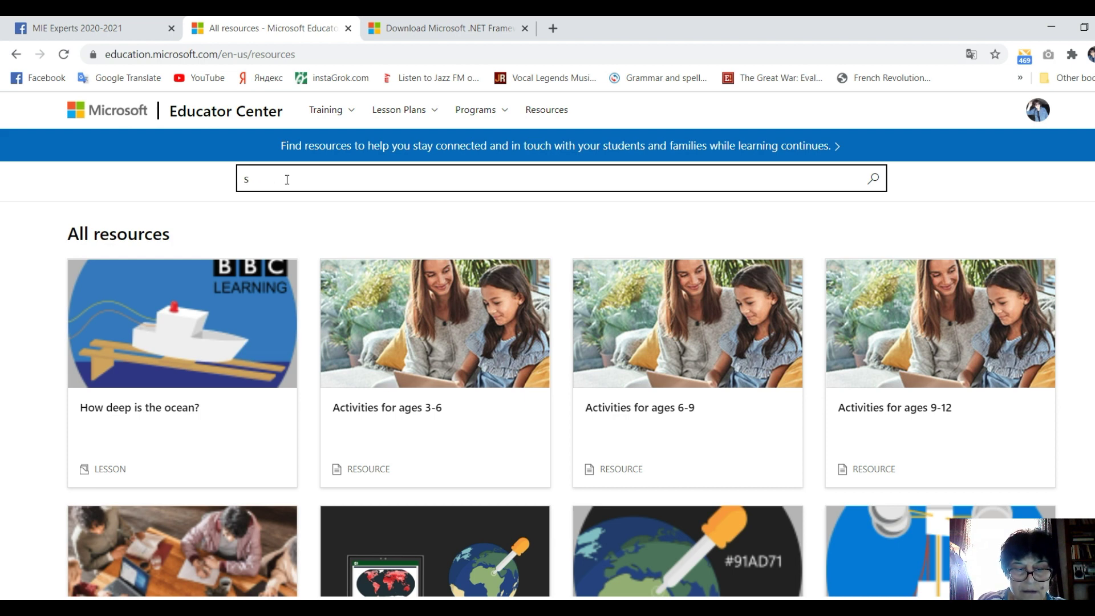
{"action": "type", "text": "ong"}
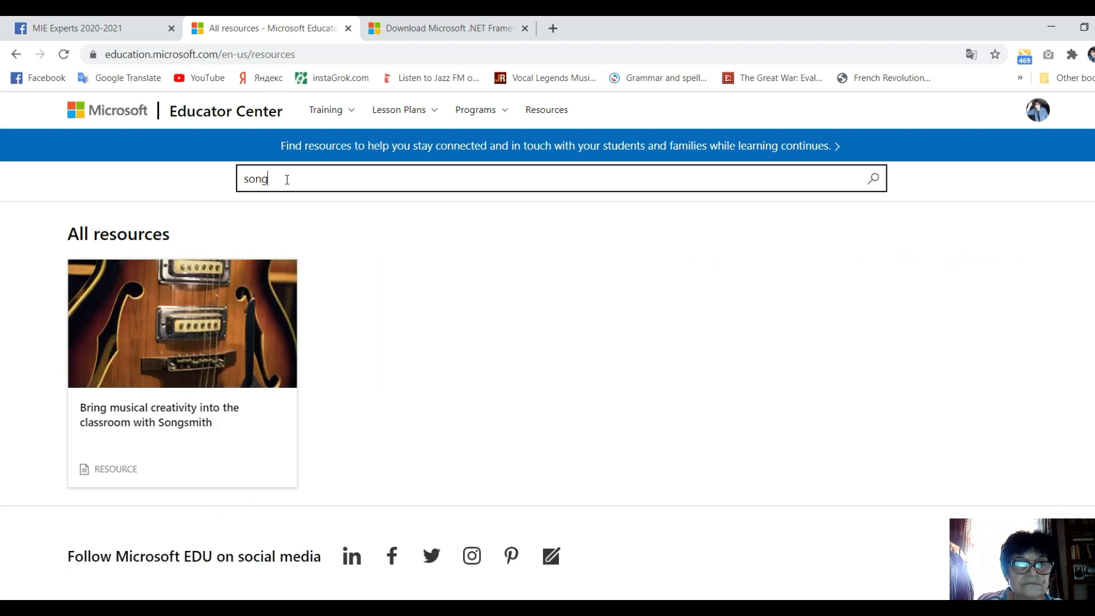
{"action": "type", "text": "smith"}
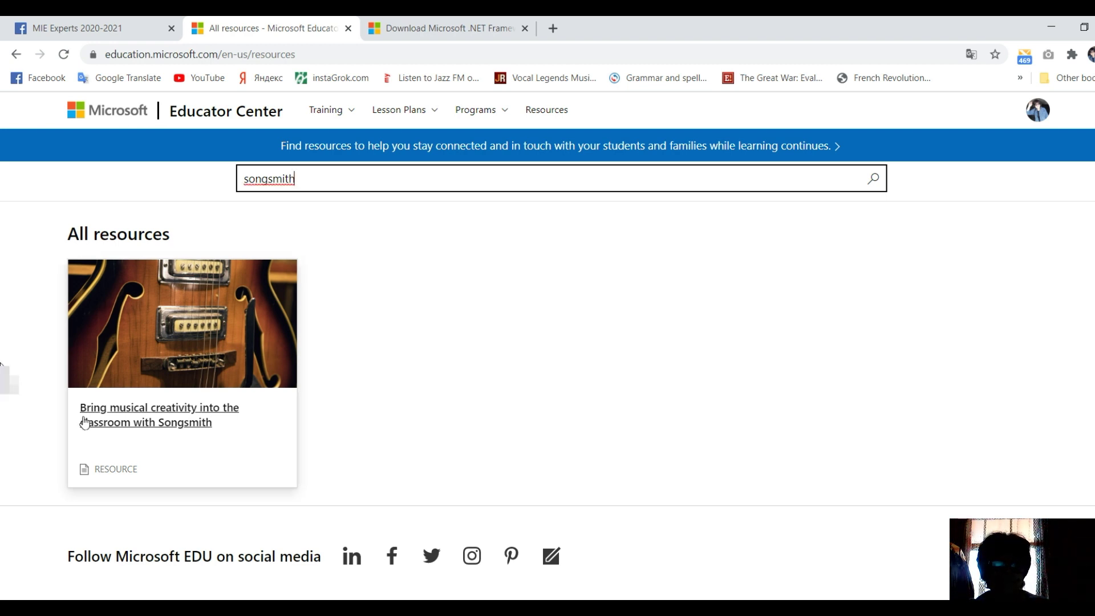
{"action": "left_click", "coordinate": [140, 417]}
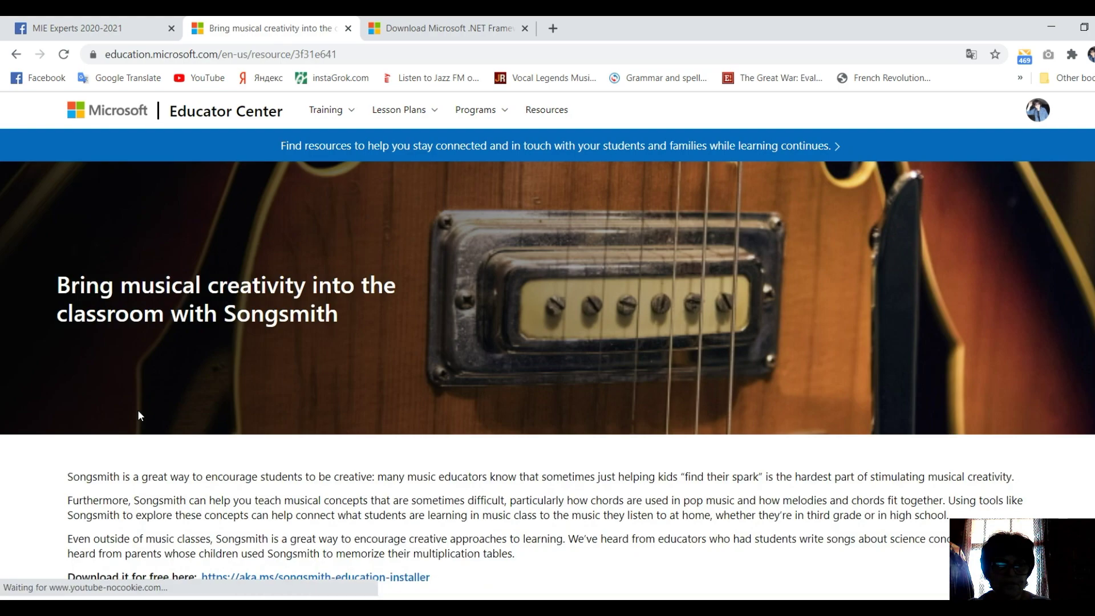
- Download the free Songsmith education installer to the Desktop as SongsmithSetup (Academic).1.03 and minimize the browser
{"action": "scroll", "coordinate": [365, 288], "scroll_direction": "down", "scroll_amount": 3}
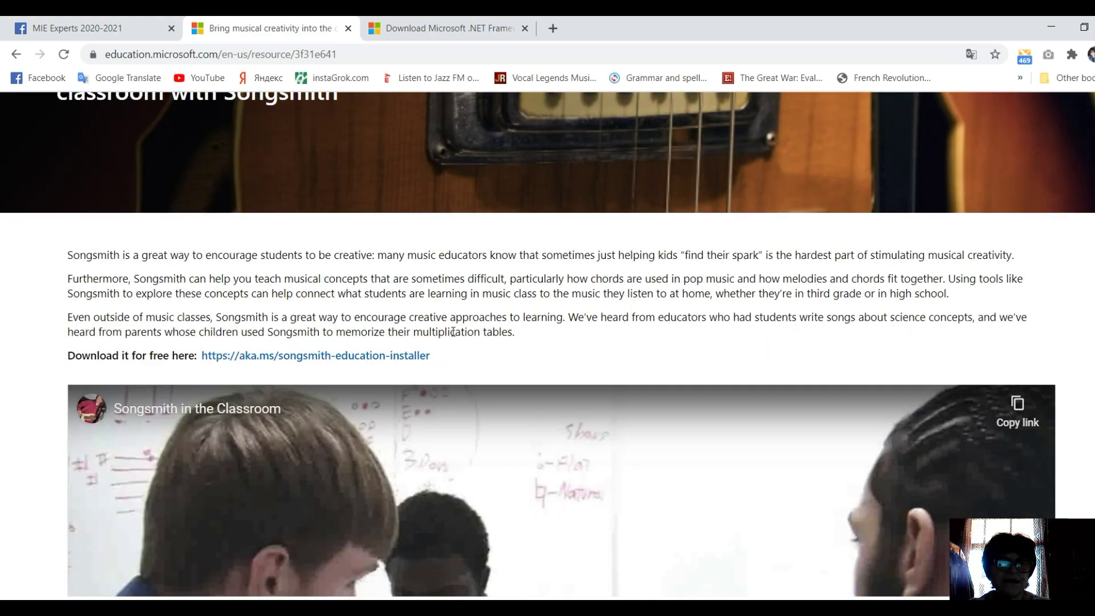
{"action": "scroll", "coordinate": [454, 331], "scroll_direction": "down", "scroll_amount": 3}
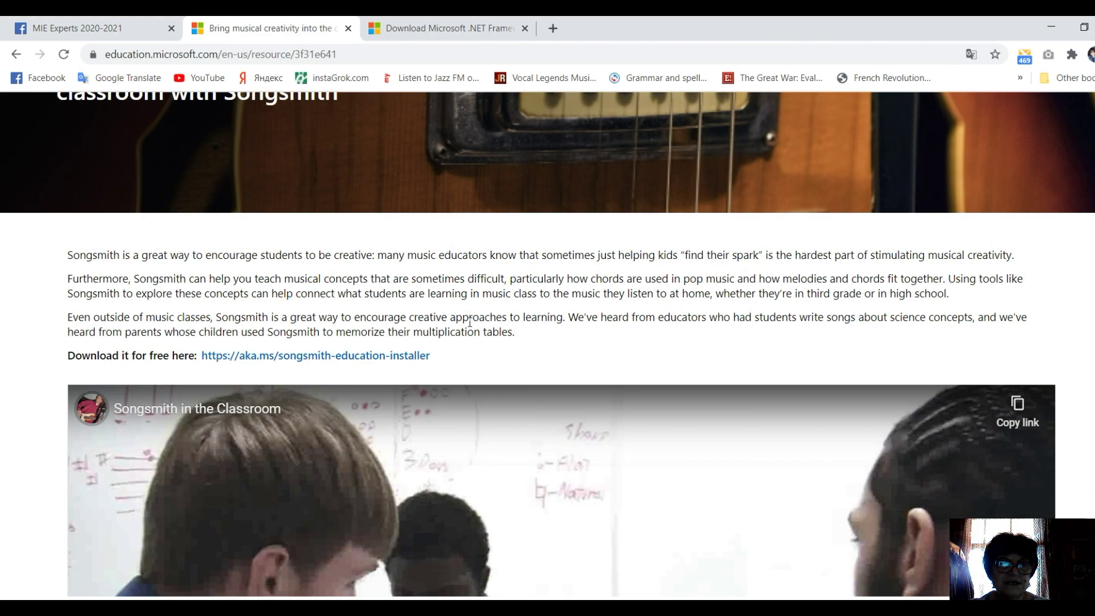
{"action": "left_click", "coordinate": [358, 357]}
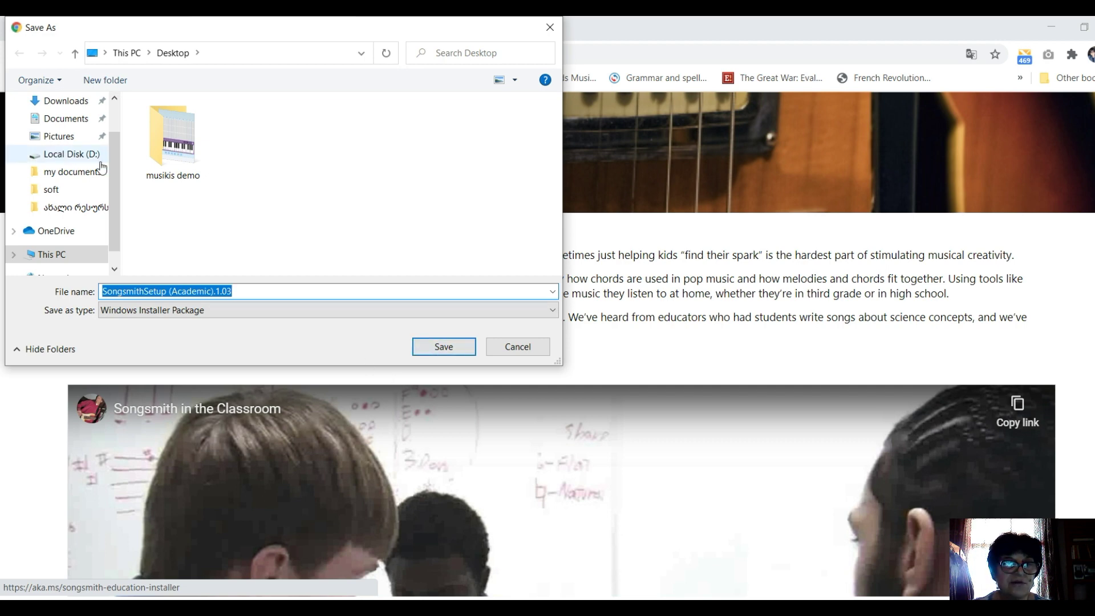
{"action": "scroll", "coordinate": [103, 167], "scroll_direction": "up", "scroll_amount": 2}
{"action": "left_click", "coordinate": [51, 137]}
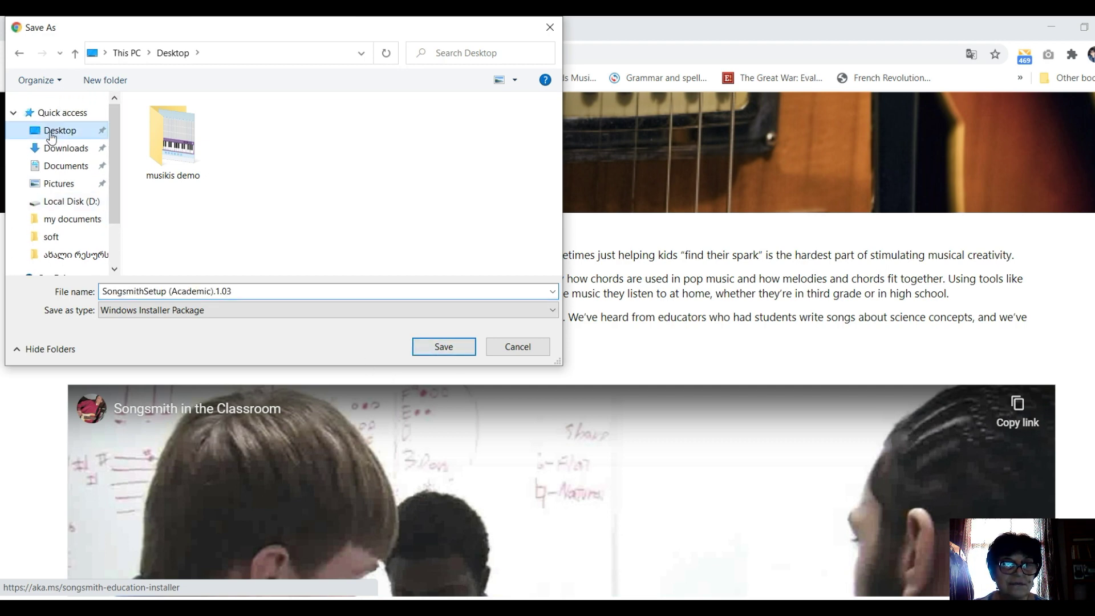
{"action": "left_click", "coordinate": [457, 347]}
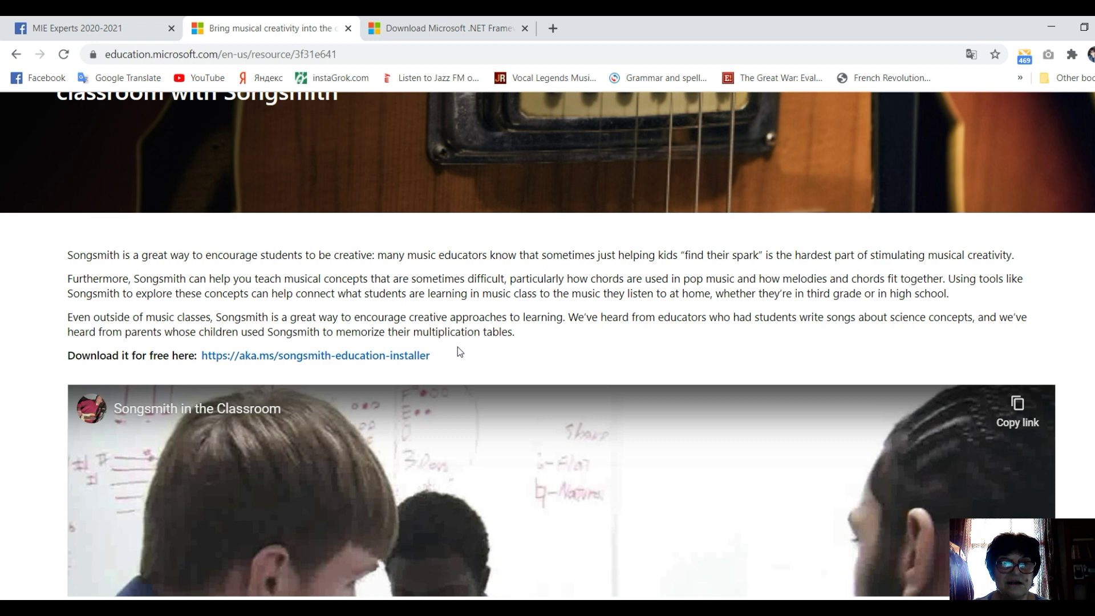
{"action": "left_click", "coordinate": [1053, 29]}
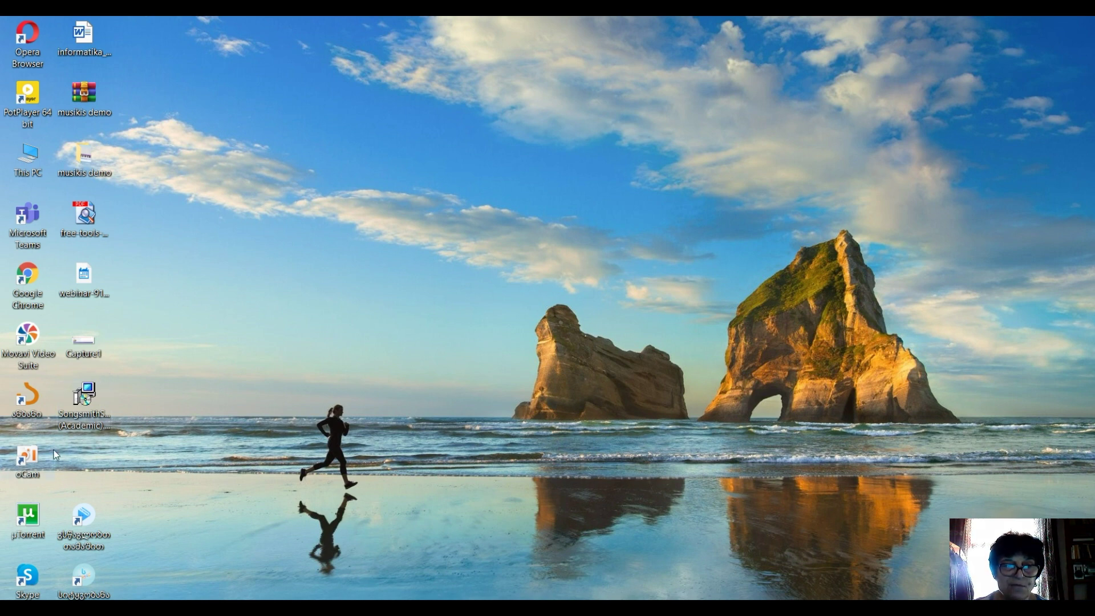
- Return to Chrome and run a Google search for "microsoft net frame work 3" in a new tab
{"action": "mouse_move", "coordinate": [142, 608]}
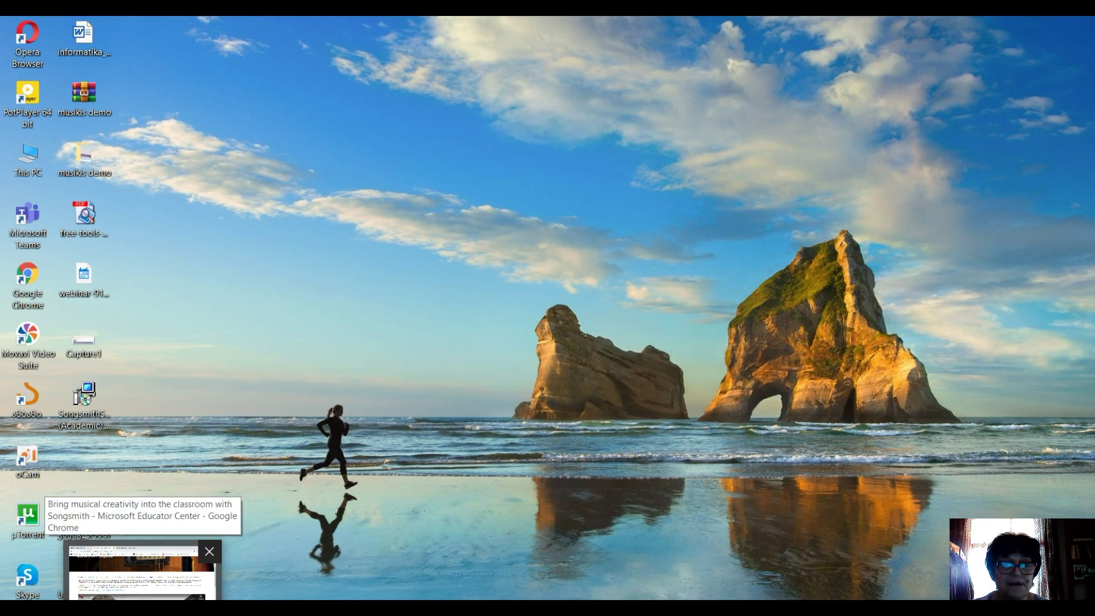
{"action": "left_click", "coordinate": [142, 570]}
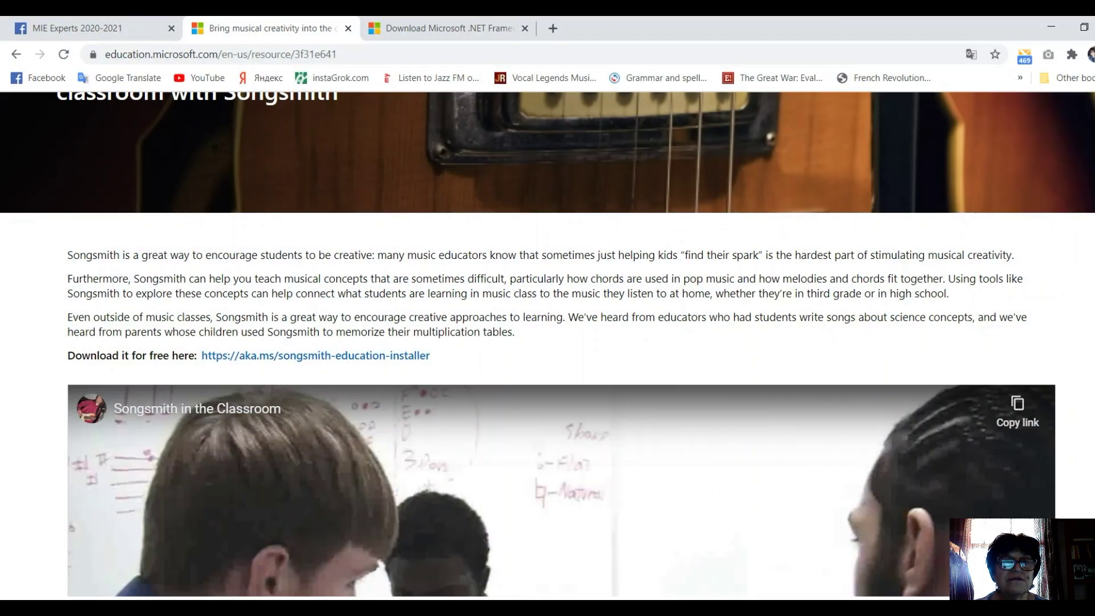
{"action": "left_click", "coordinate": [553, 31]}
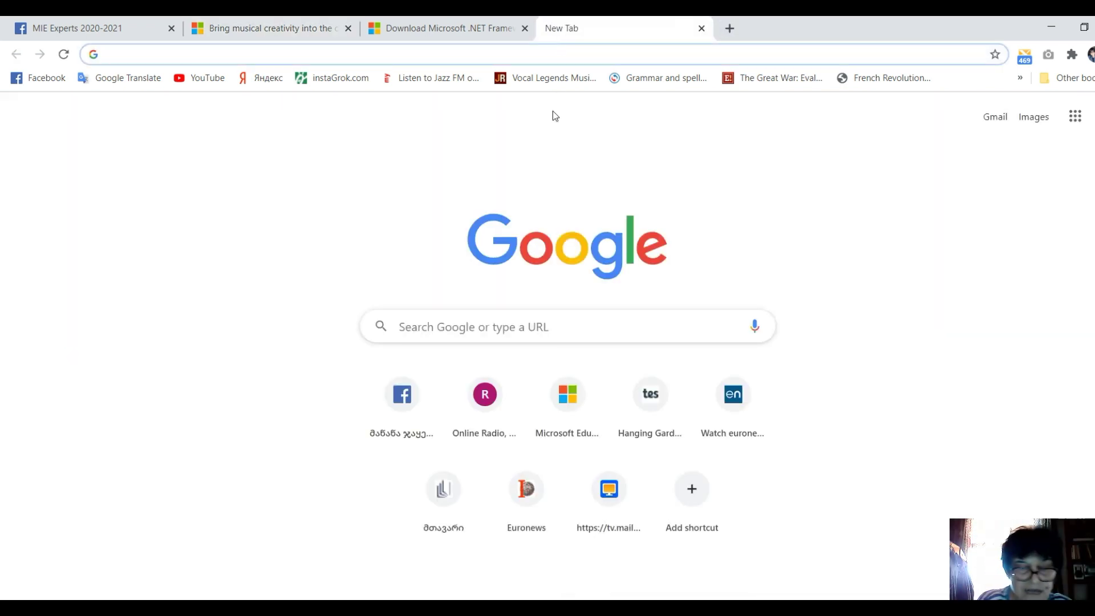
{"action": "type", "text": "mic"}
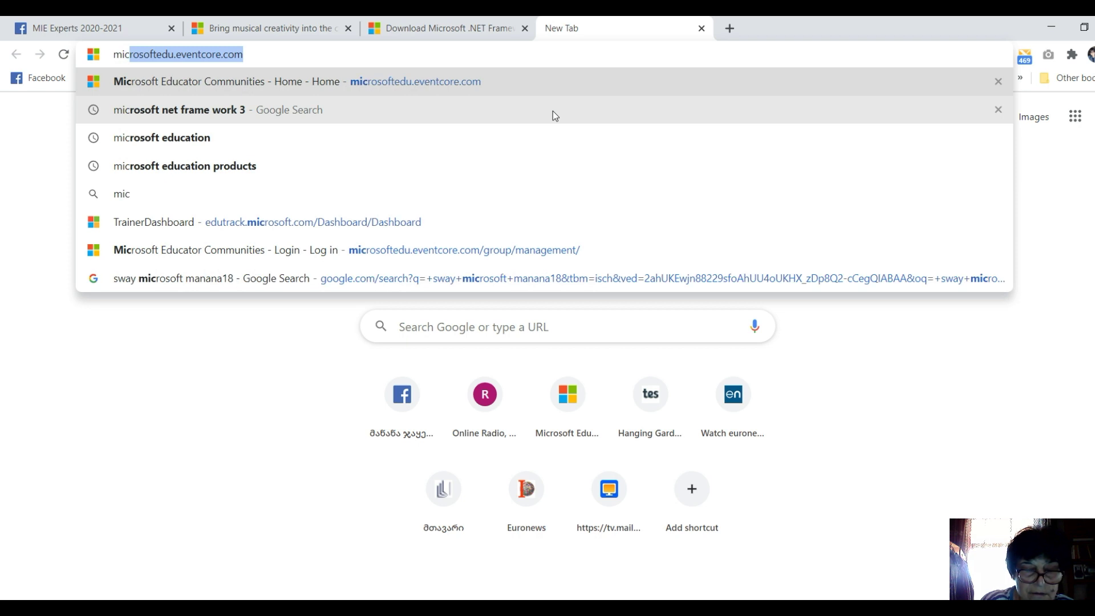
{"action": "type", "text": "rosoft"}
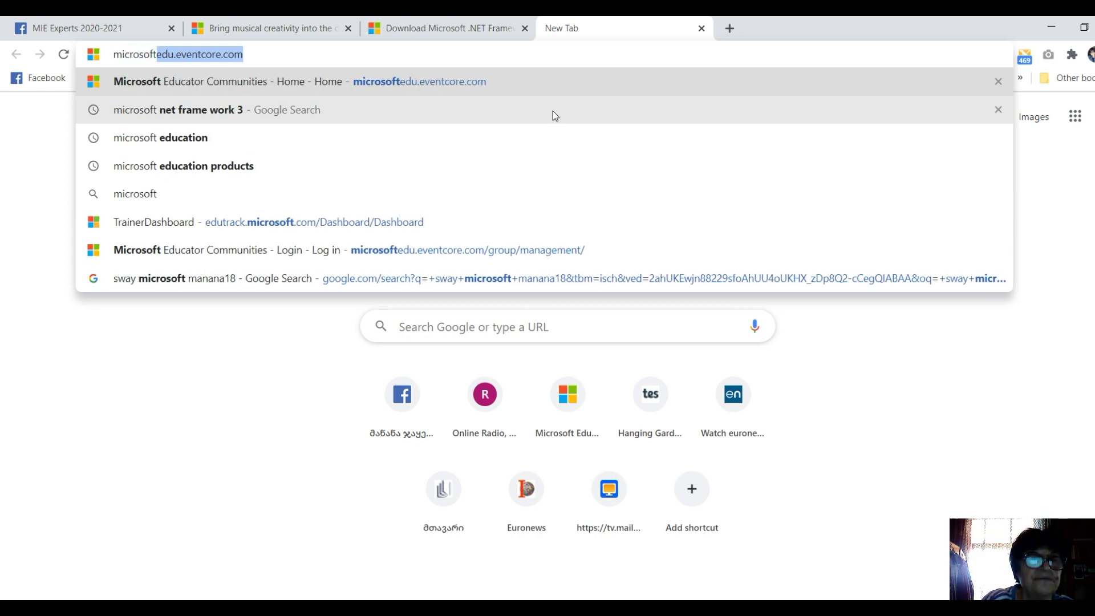
{"action": "type", "text": " n"}
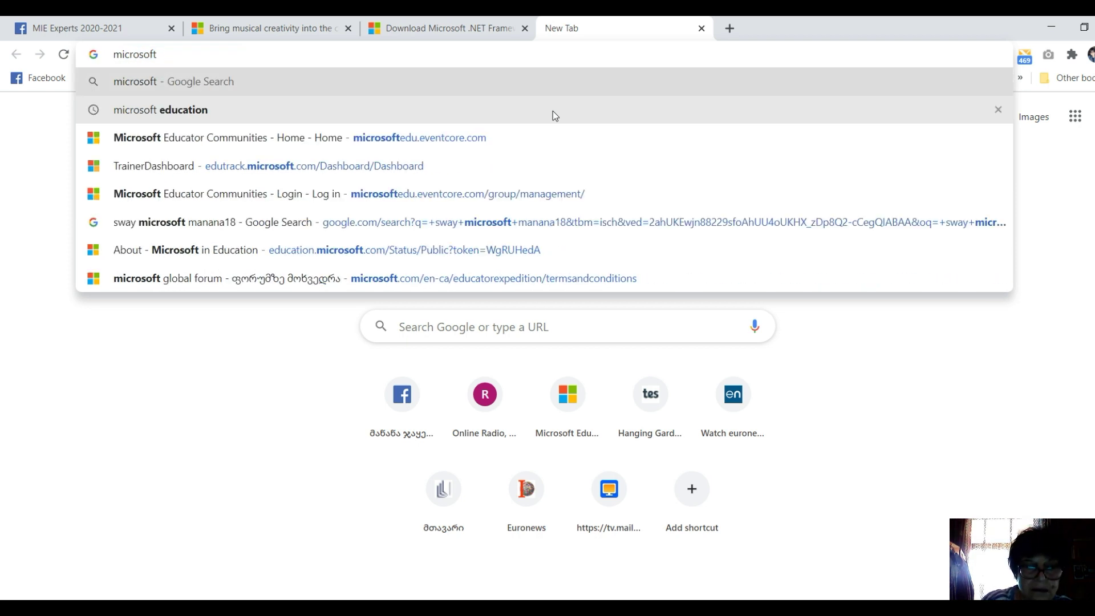
{"action": "type", "text": "et"}
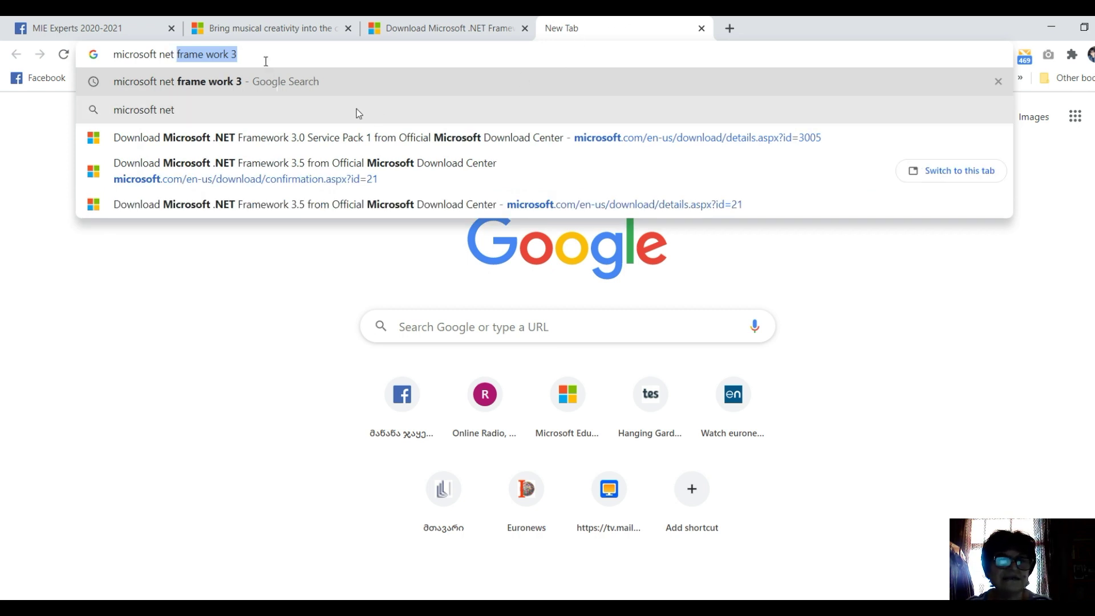
{"action": "left_click", "coordinate": [269, 56]}
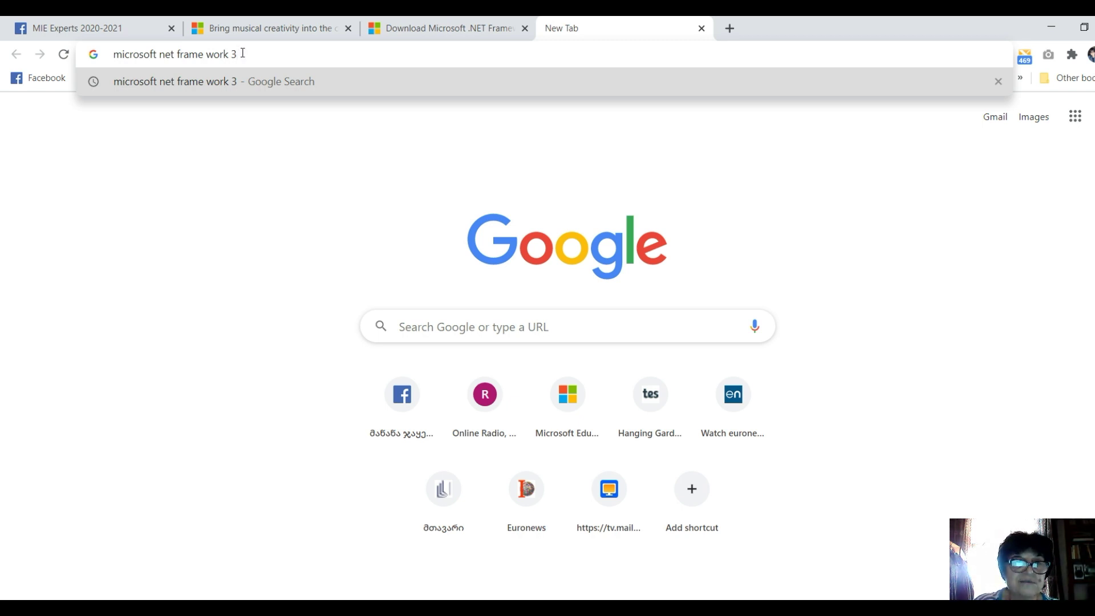
{"action": "key", "text": "Return"}
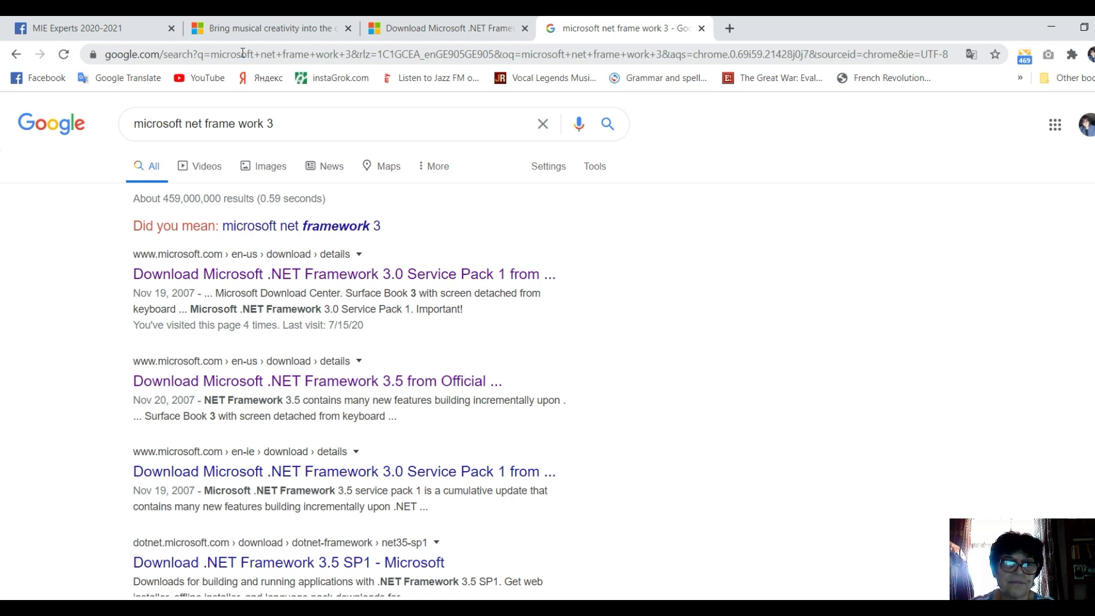
- Download Microsoft .NET Framework 3.0 Service Pack 1 in English to the Desktop as dotnetfx30SP1setup and minimize the browser
{"action": "left_click", "coordinate": [384, 281]}
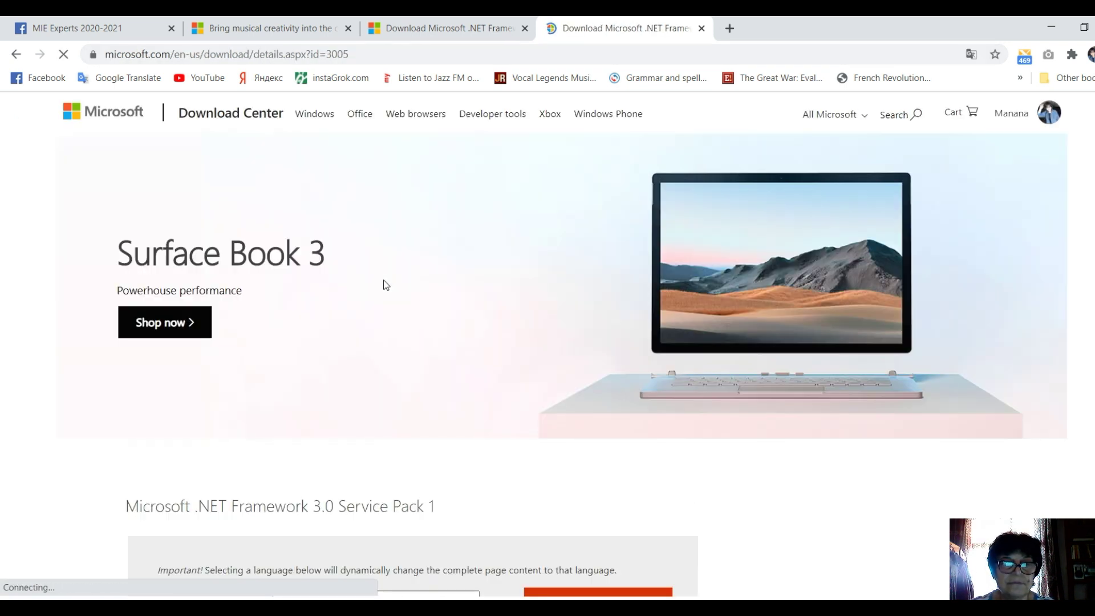
{"action": "scroll", "coordinate": [385, 308], "scroll_direction": "down", "scroll_amount": 2}
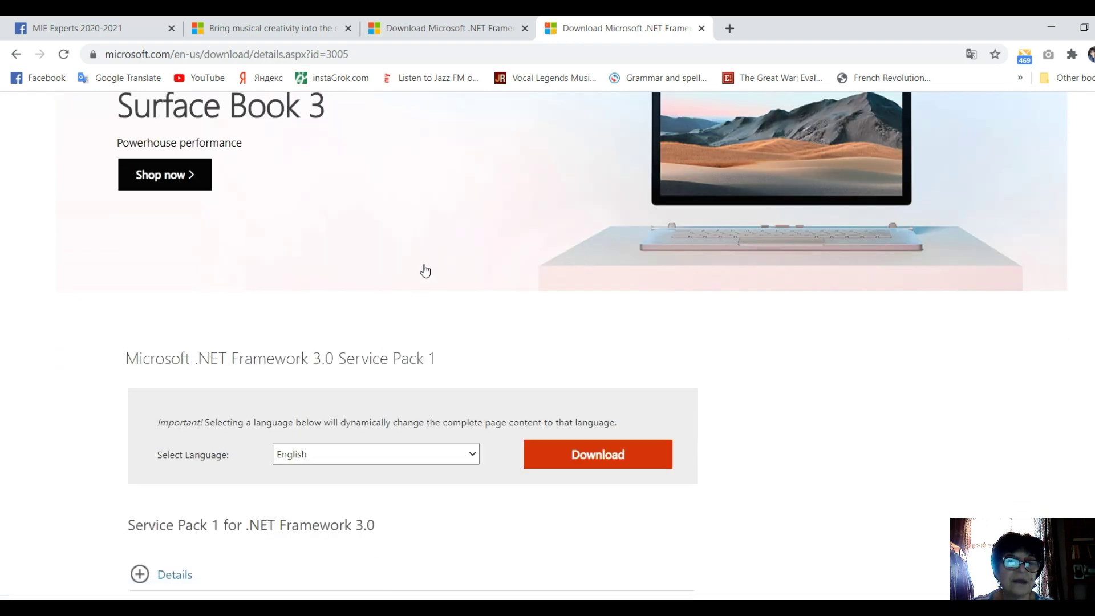
{"action": "scroll", "coordinate": [424, 268], "scroll_direction": "down", "scroll_amount": 2}
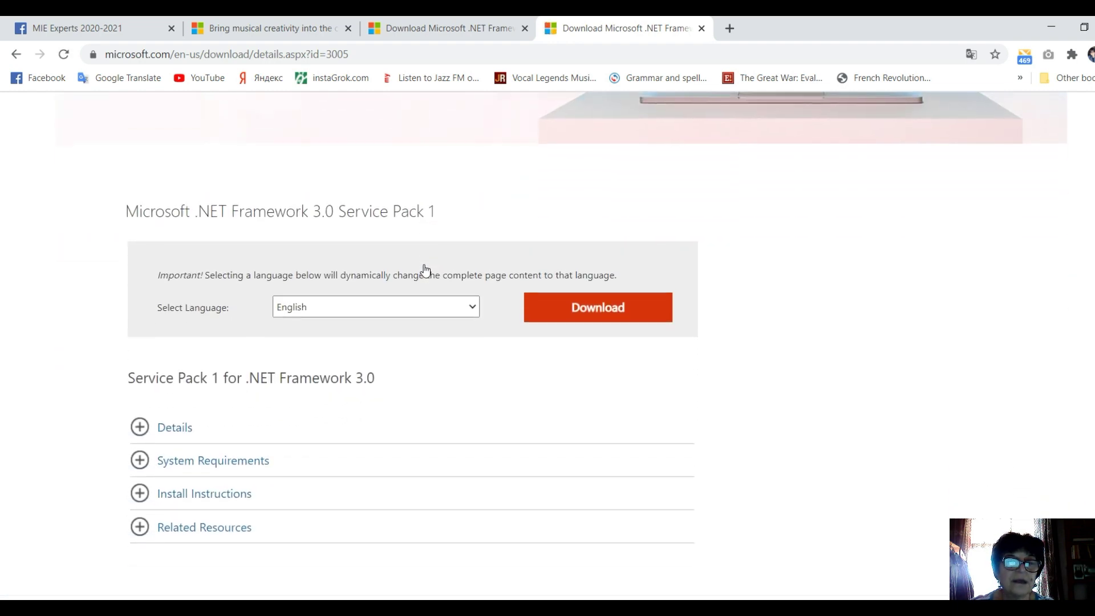
{"action": "left_click", "coordinate": [608, 314]}
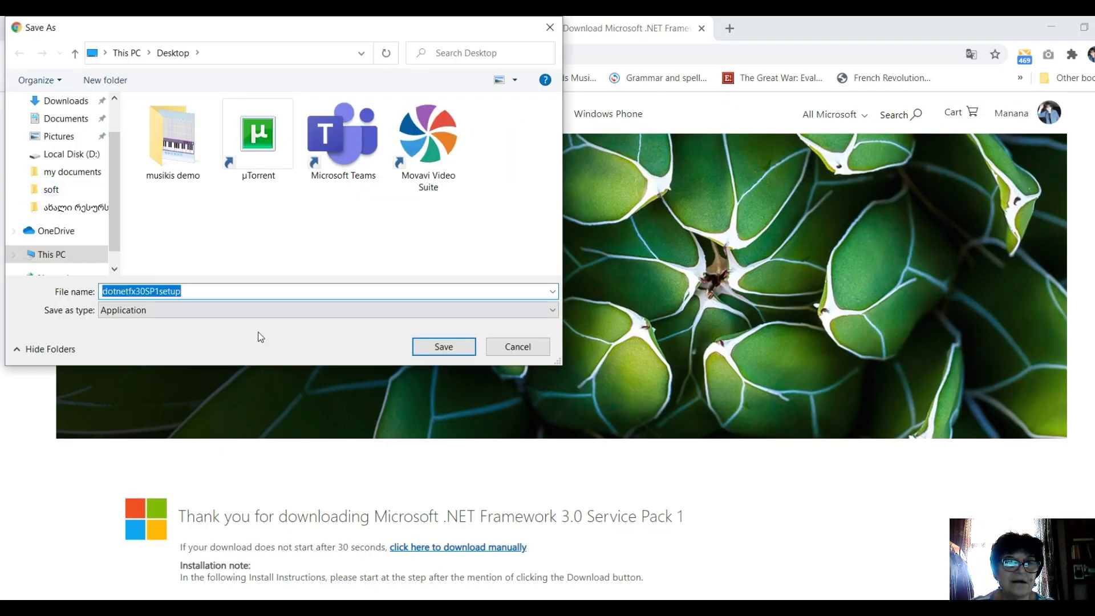
{"action": "scroll", "coordinate": [114, 188], "scroll_direction": "up", "scroll_amount": 1}
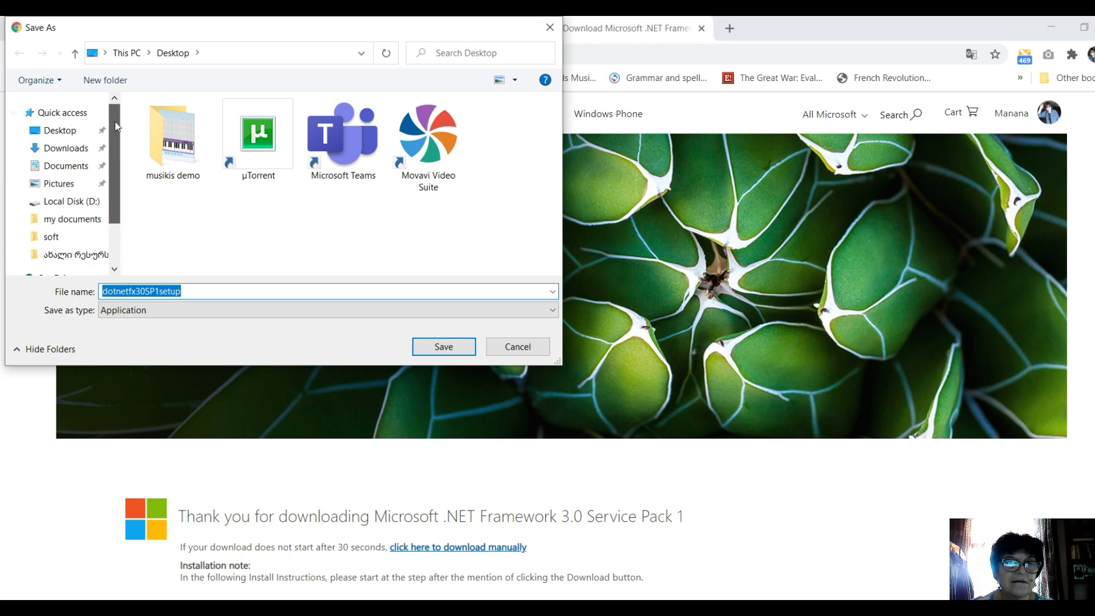
{"action": "left_click", "coordinate": [460, 347]}
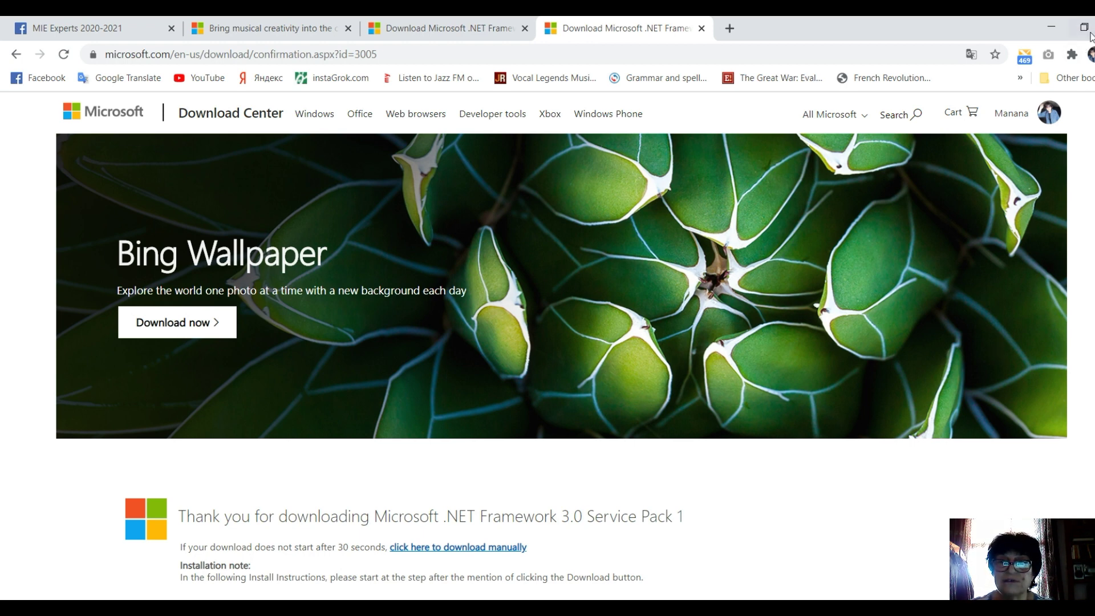
{"action": "left_click", "coordinate": [1052, 30]}
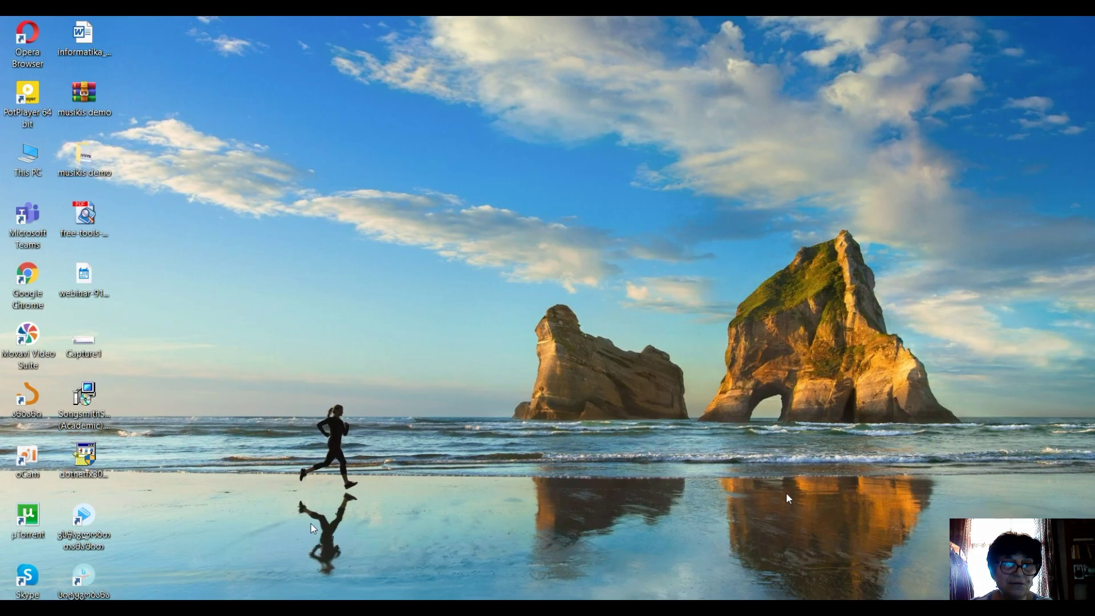
- Launch the Songsmith (Academic Edition) installer from the desktop
{"action": "double_click", "coordinate": [88, 475]}
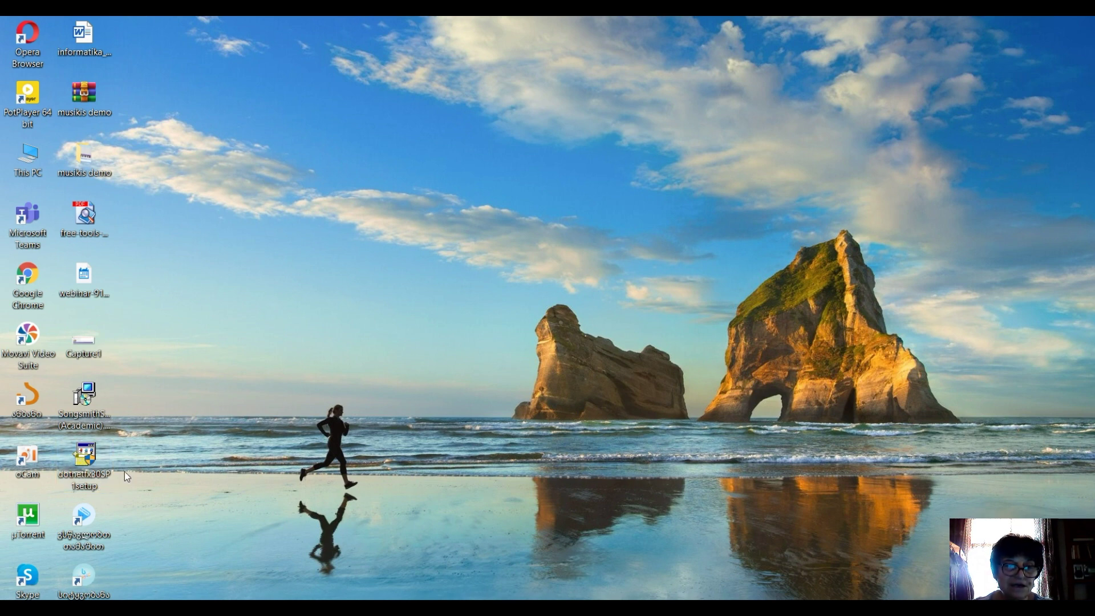
{"action": "left_click", "coordinate": [84, 422]}
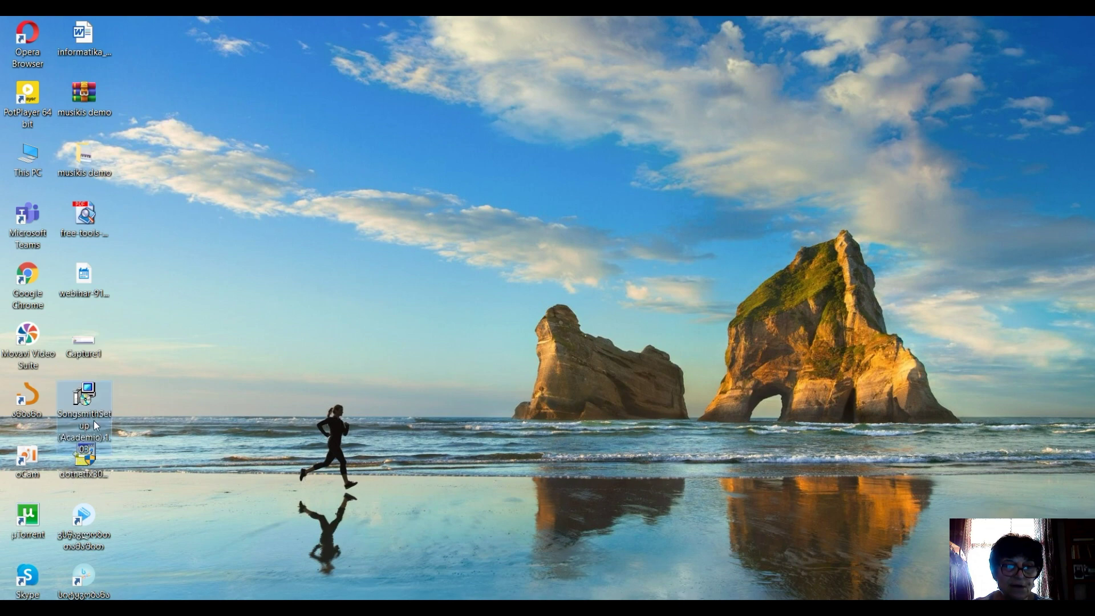
{"action": "double_click", "coordinate": [94, 420]}
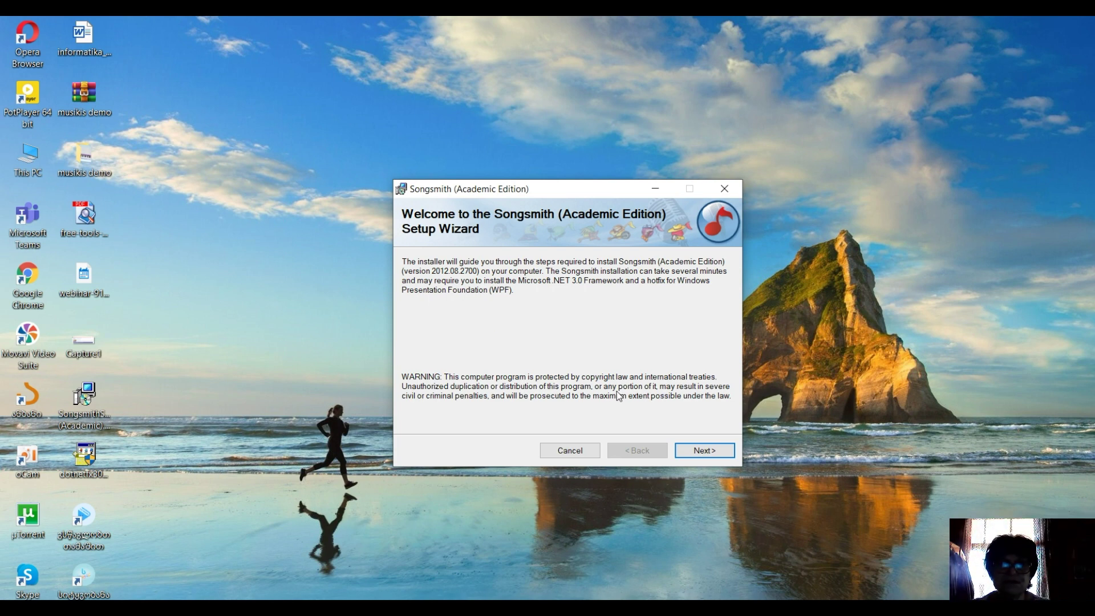
- Keep the default Songsmith installation folder for Everyone and agree to the license terms
{"action": "left_click", "coordinate": [703, 454]}
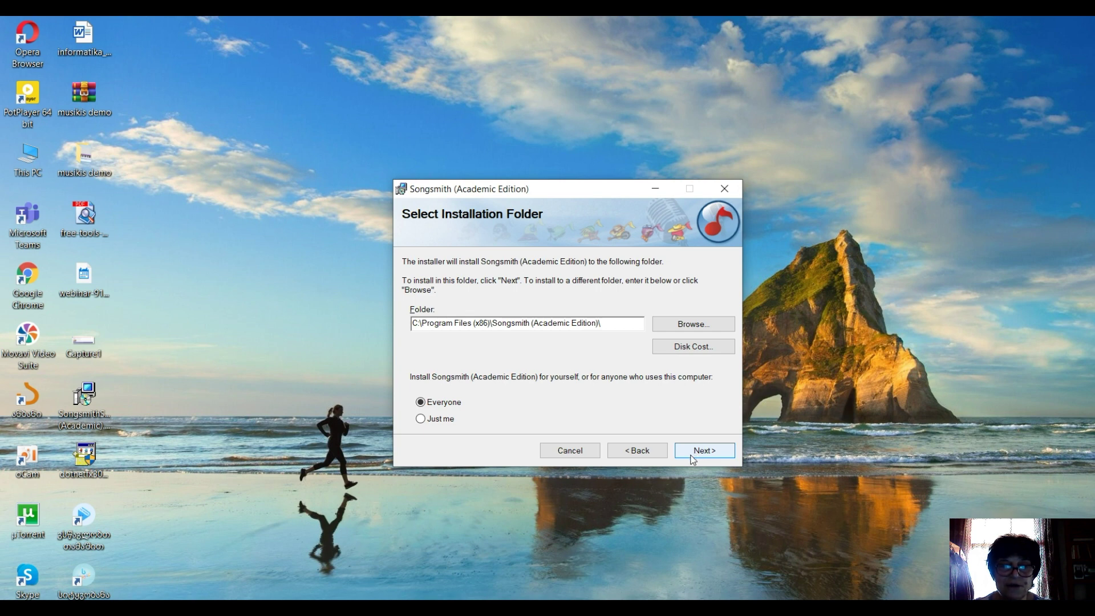
{"action": "left_click", "coordinate": [706, 450]}
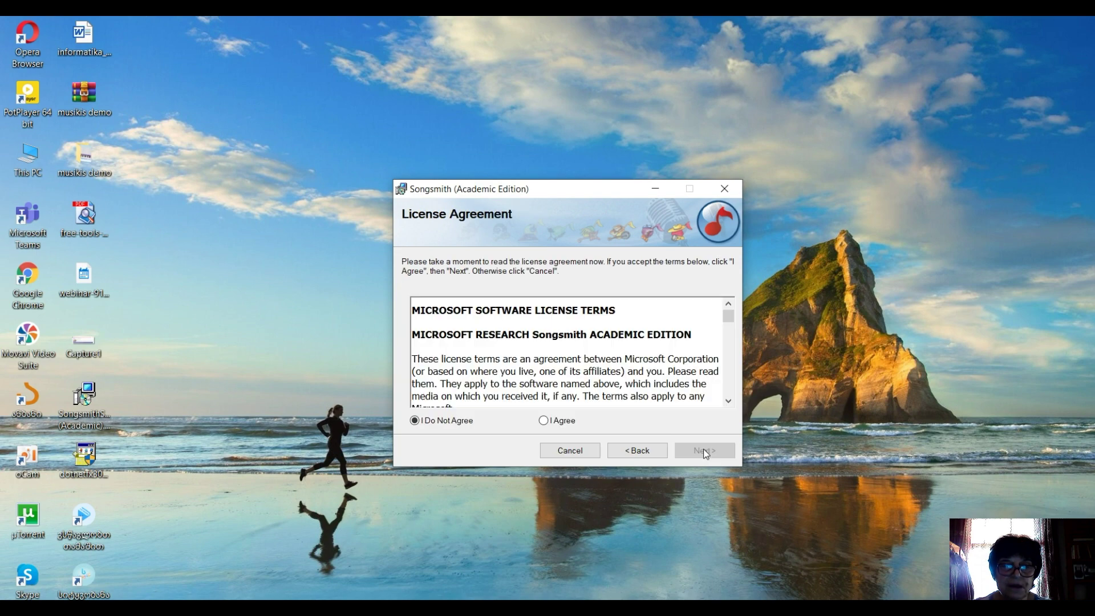
{"action": "left_click", "coordinate": [545, 423]}
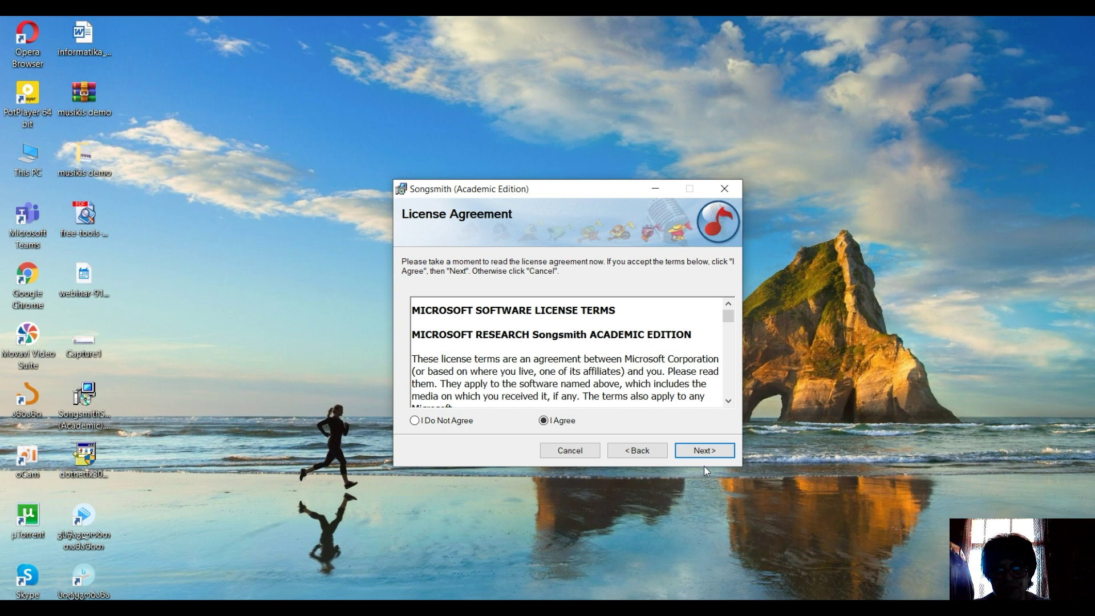
- Run the Songsmith (Academic Edition) installation to completion and close the installer
{"action": "left_click", "coordinate": [717, 453]}
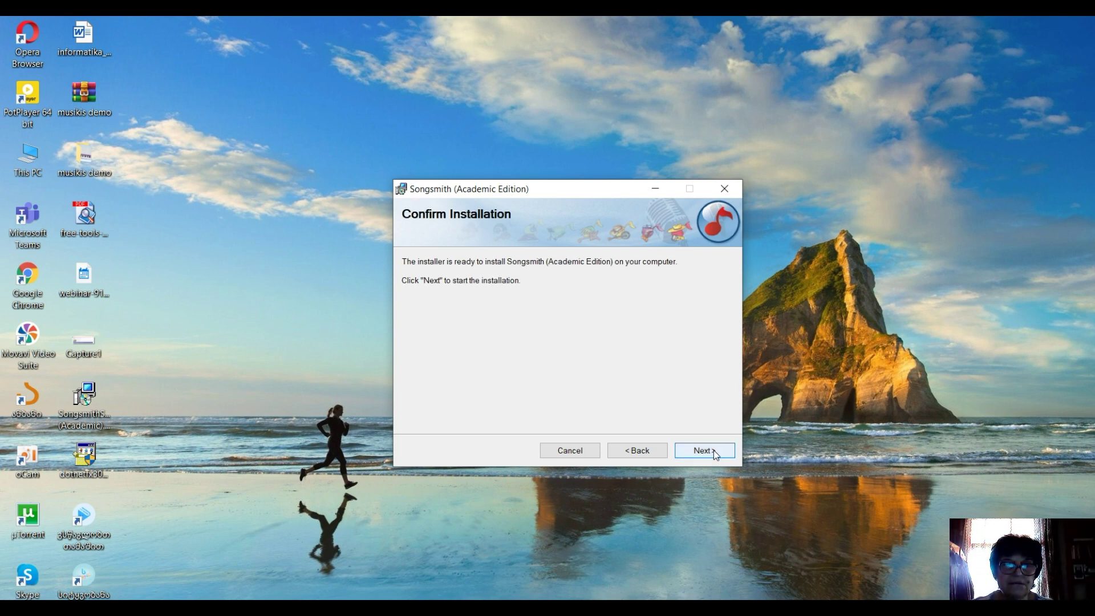
{"action": "left_click", "coordinate": [713, 450]}
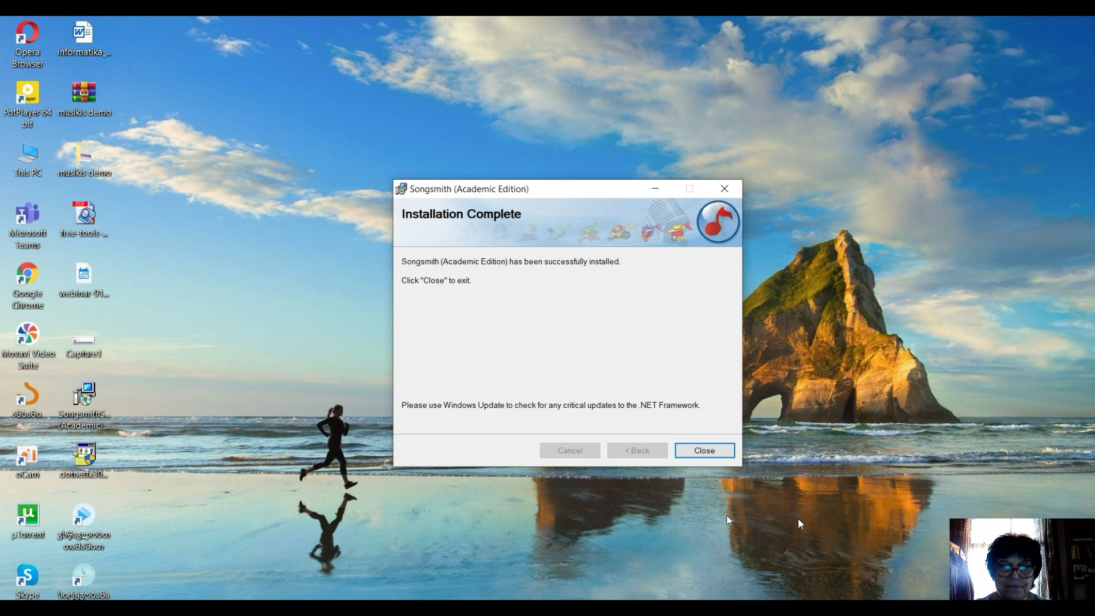
{"action": "left_click", "coordinate": [698, 450]}
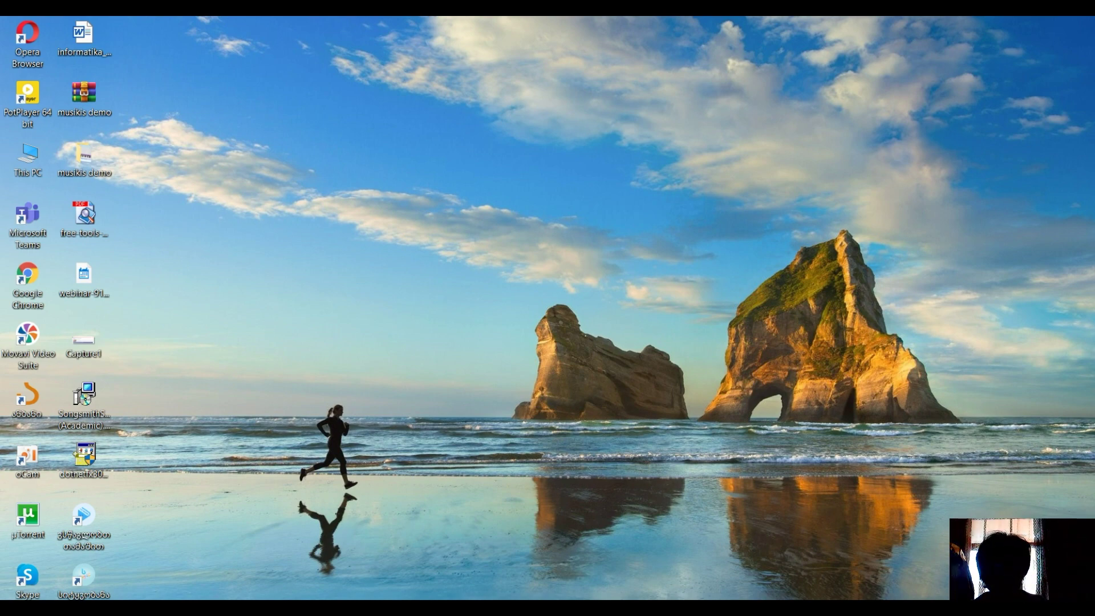
- Search the installed programs for Songsmith and launch Songsmith (Academic Edition)
{"action": "key", "text": "super"}
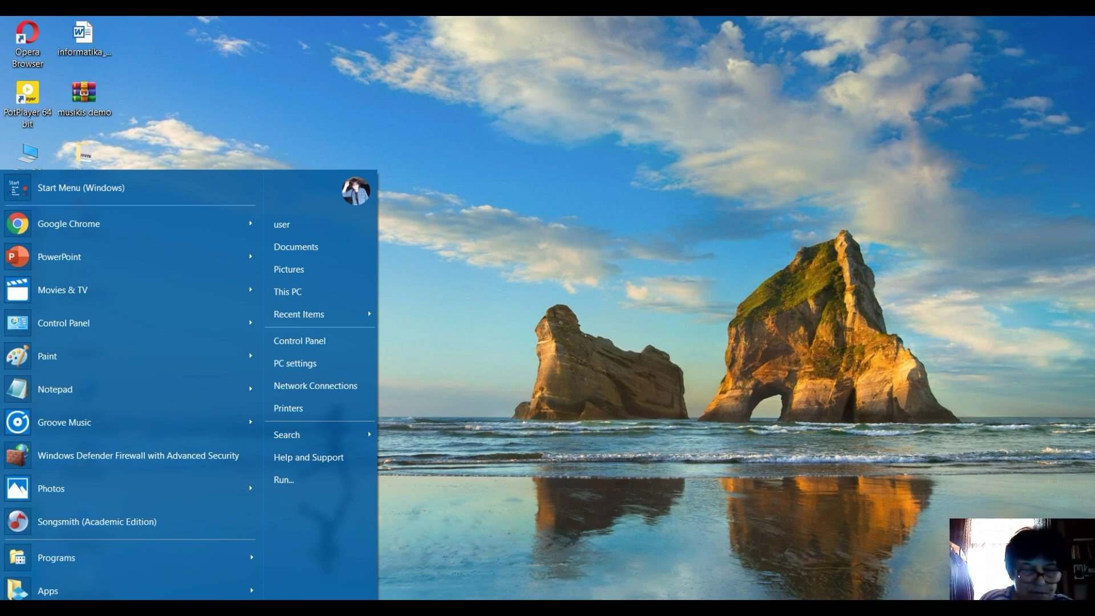
{"action": "type", "text": "s"}
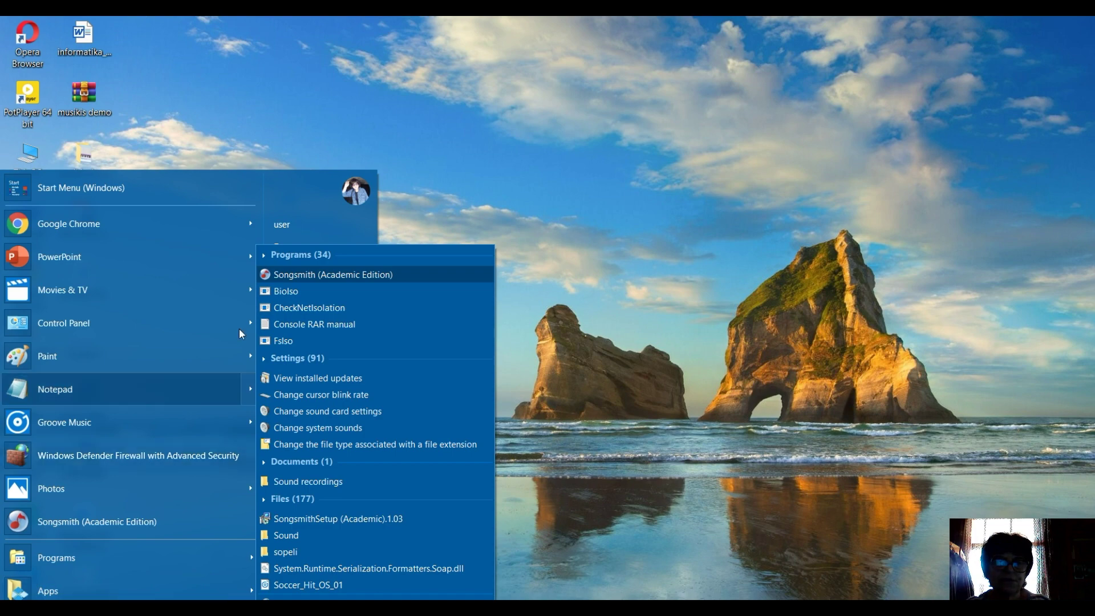
{"action": "left_click", "coordinate": [338, 275]}
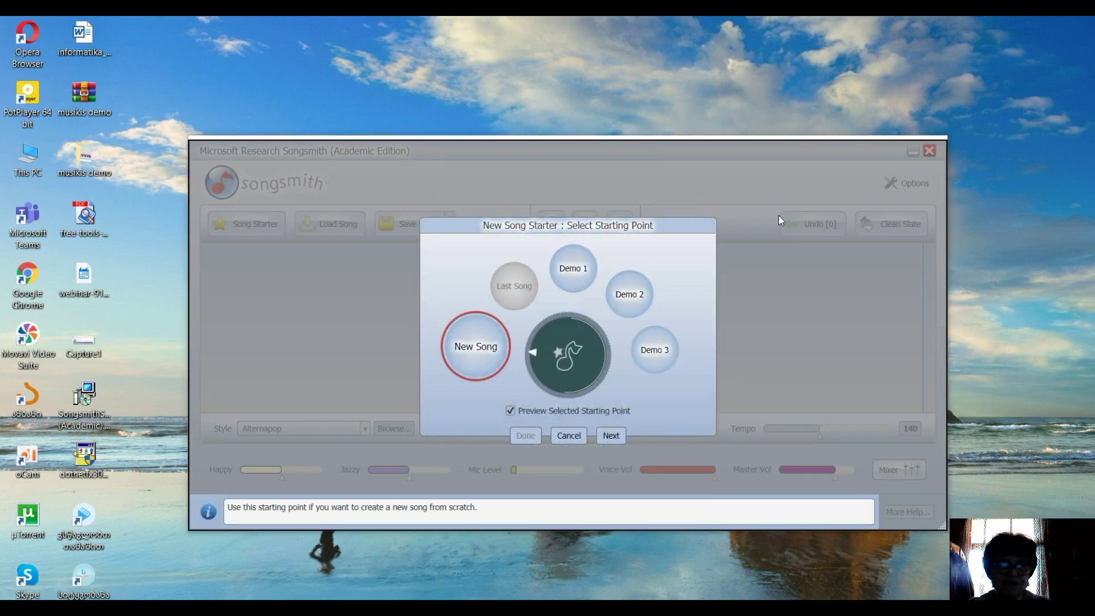
- Open the Demo 2 song as the starting point in Songsmith, then close the program
{"action": "left_click", "coordinate": [509, 282]}
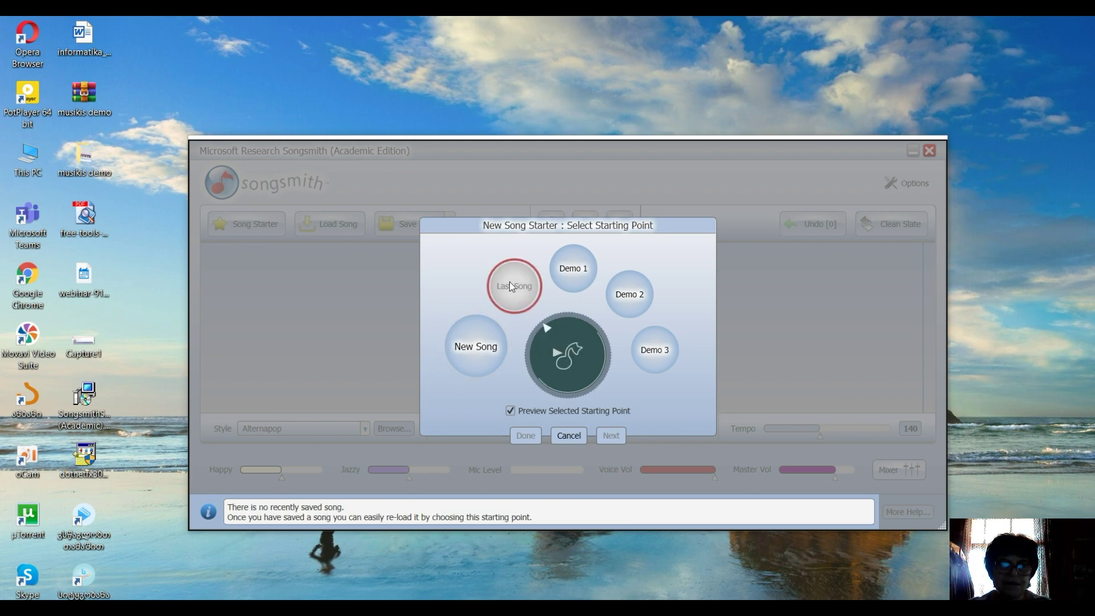
{"action": "left_click", "coordinate": [638, 296]}
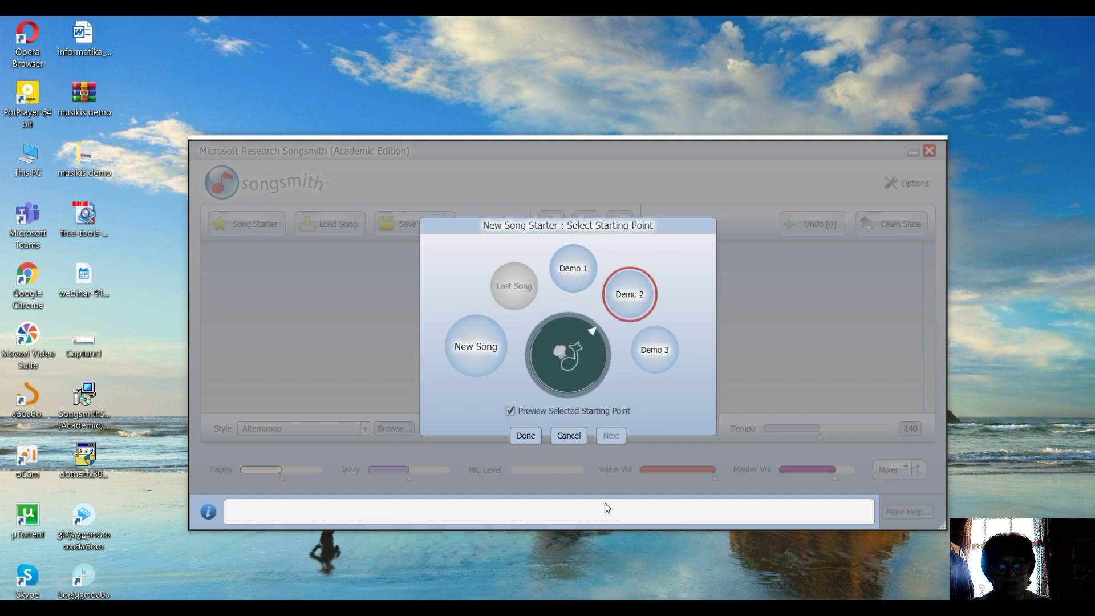
{"action": "left_click", "coordinate": [520, 434]}
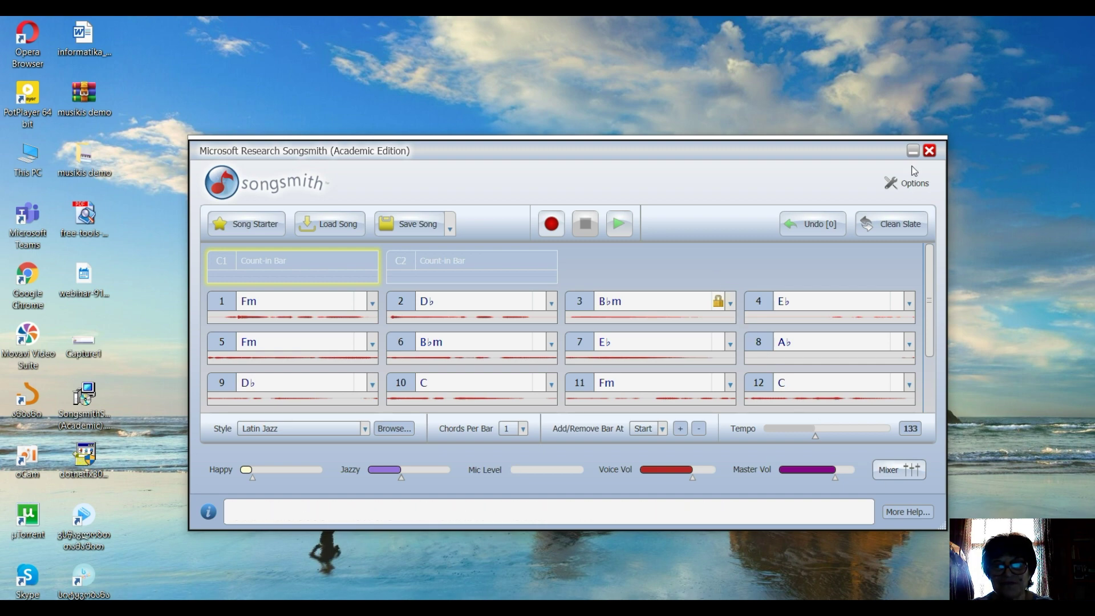
{"action": "left_click", "coordinate": [928, 151]}
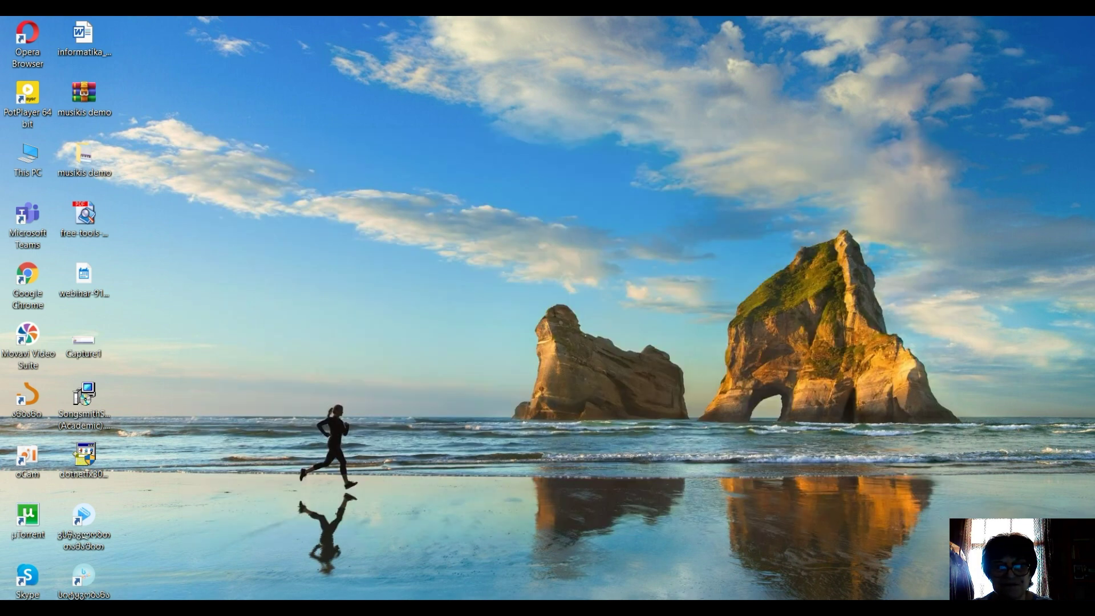